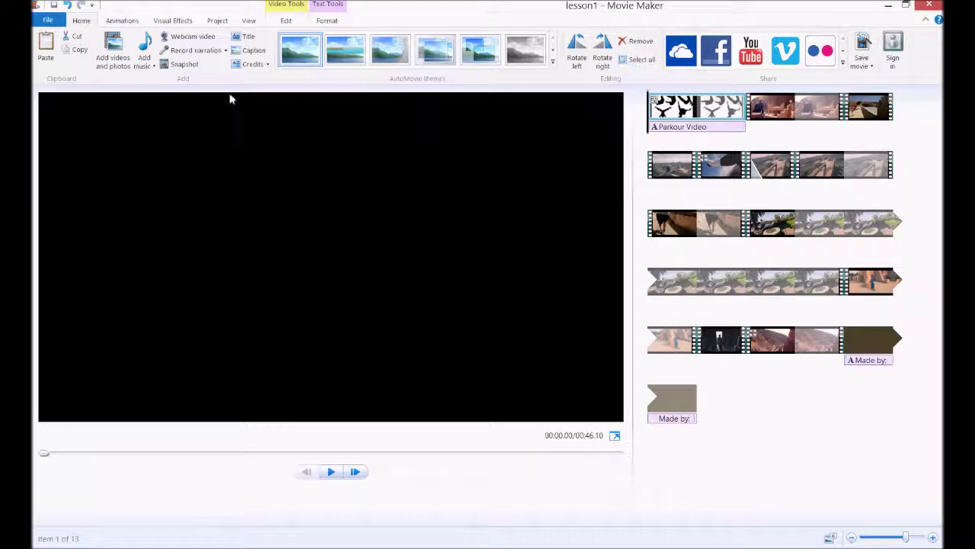
# Add the music file "Epic Chase Music - Run (Copyright and Royalty Free).mp3" at the current point of the movie.
pyautogui.click(146, 66)
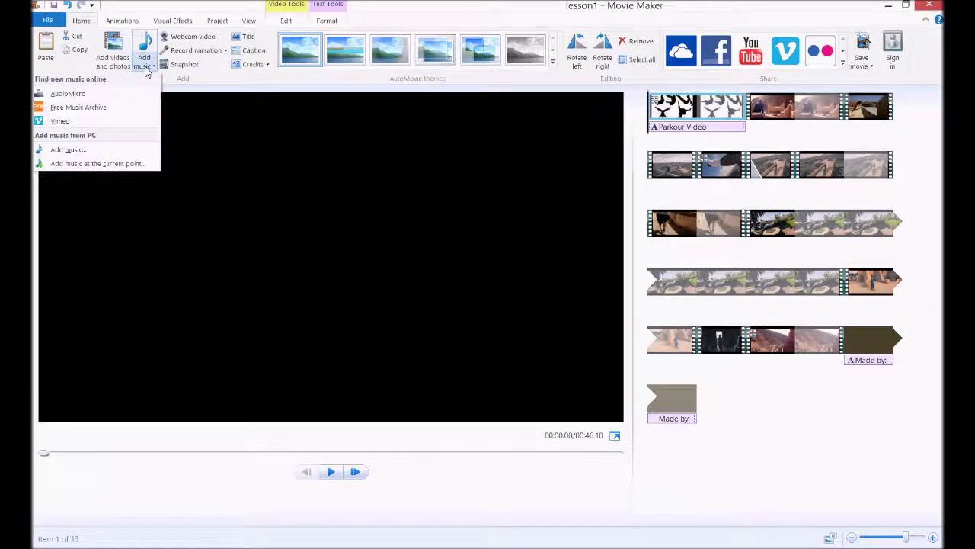
pyautogui.click(76, 164)
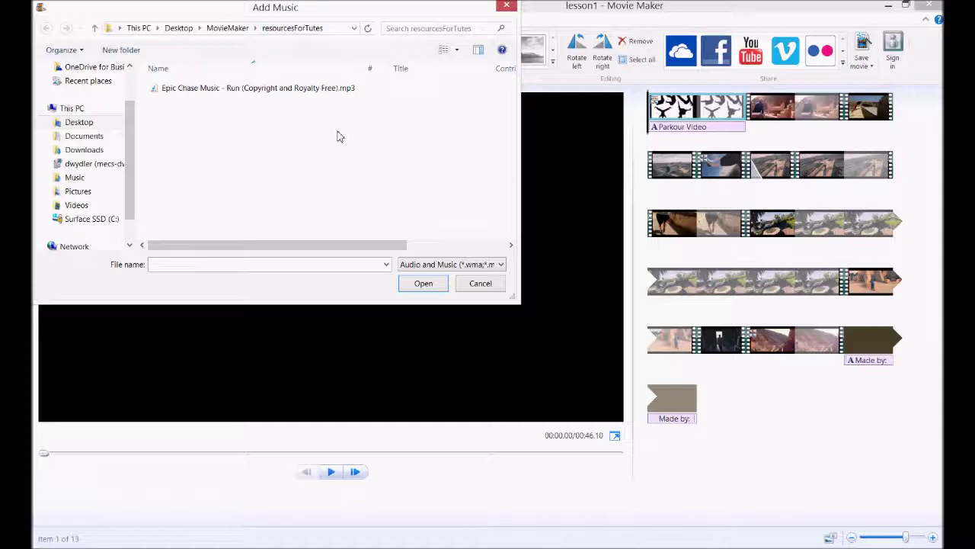
pyautogui.click(197, 96)
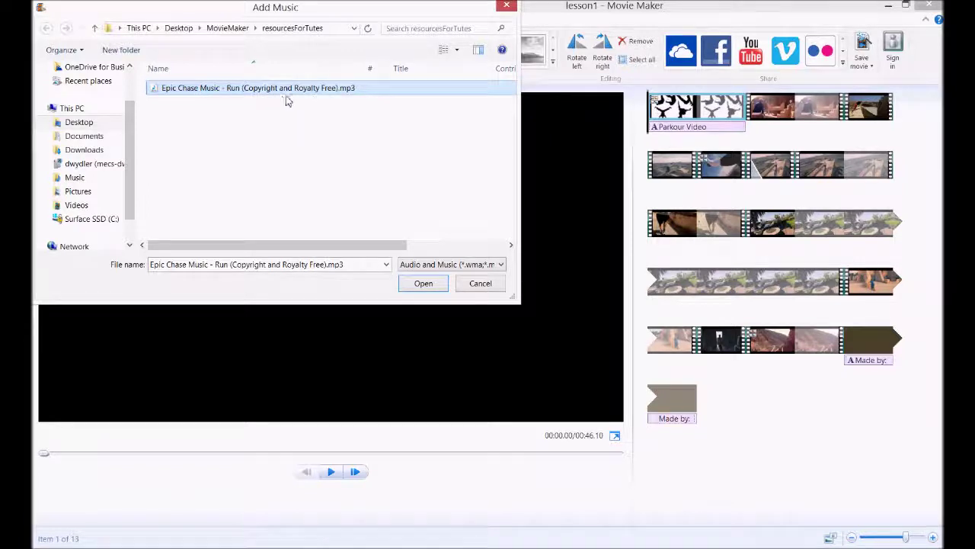
pyautogui.click(428, 287)
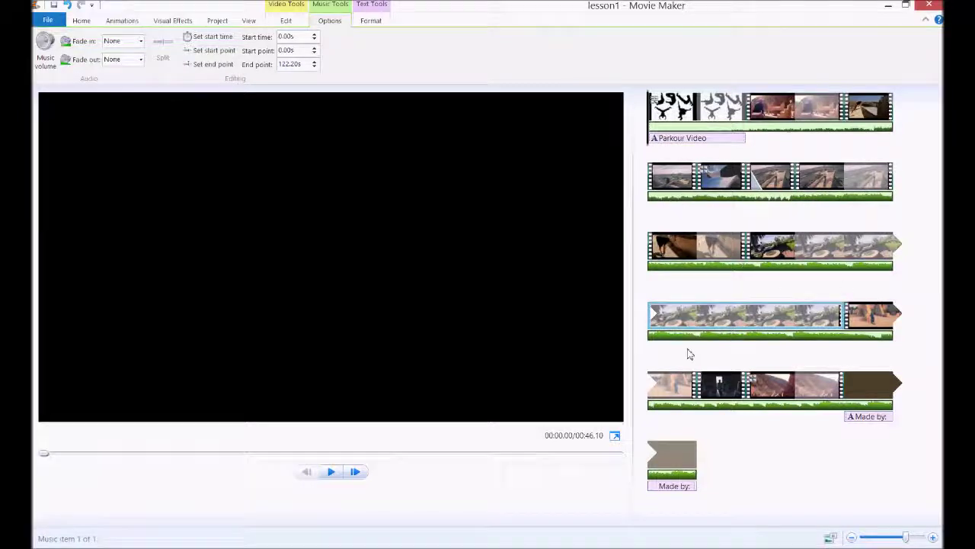
# Check the audio waveform display option and preview the music under the opening Parkour Video title.
pyautogui.click(248, 20)
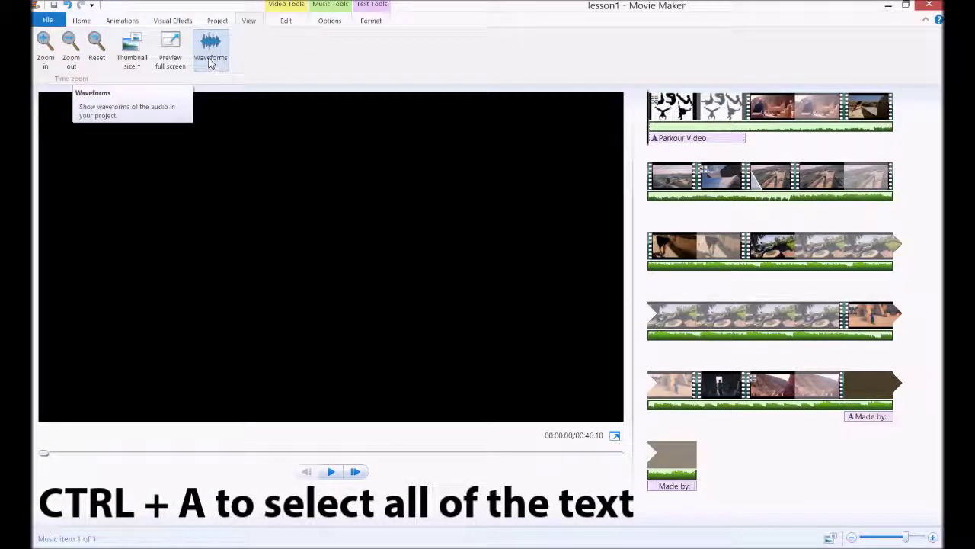
pyautogui.click(330, 23)
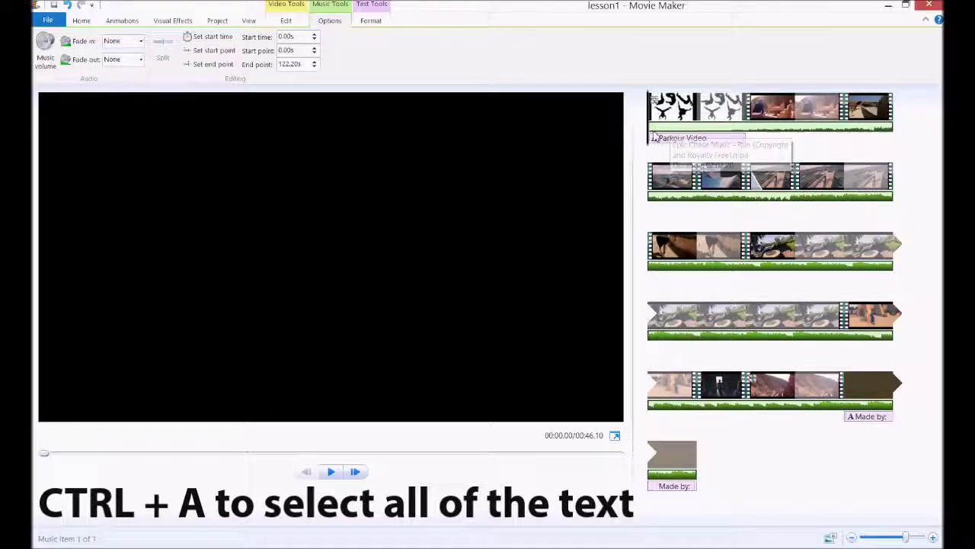
pyautogui.click(331, 473)
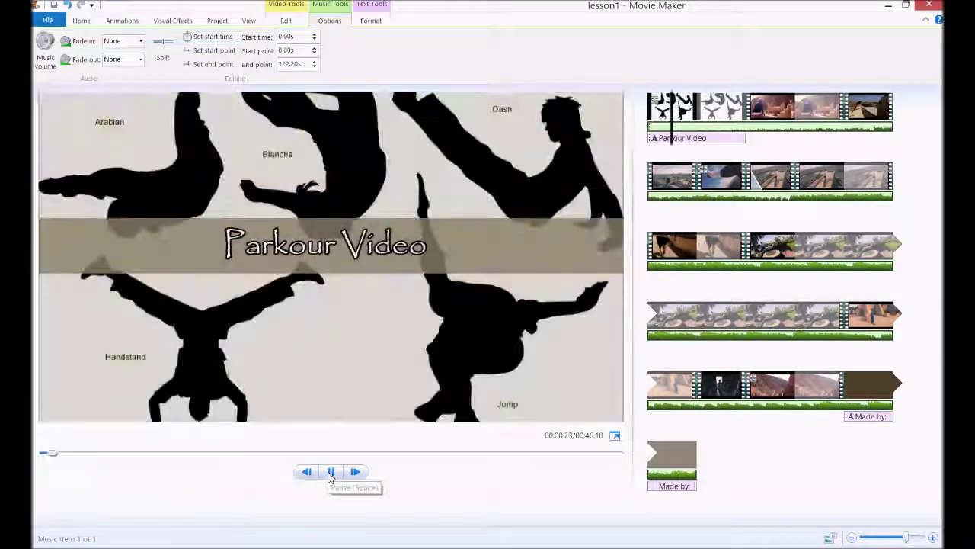
pyautogui.click(331, 474)
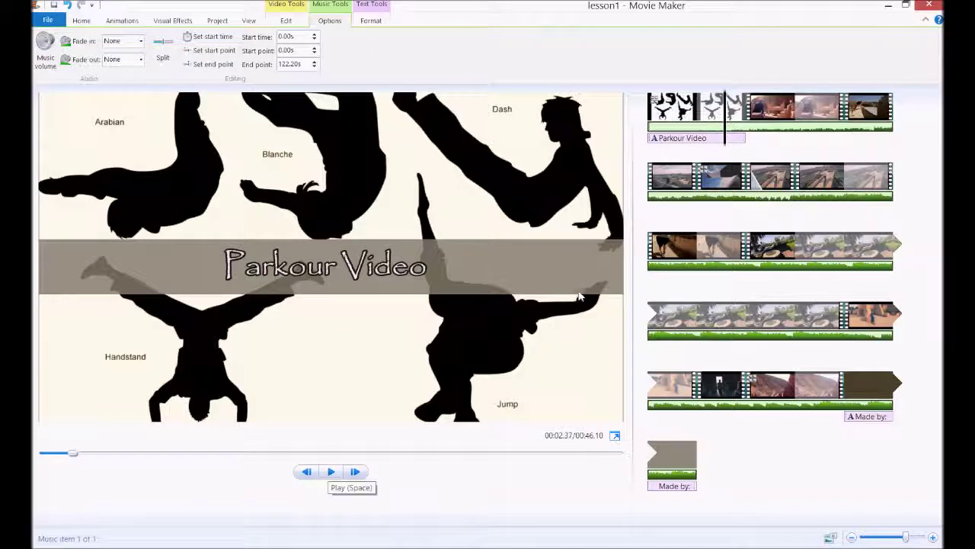
# Replay the opening title to locate the music's beginning, and set the music's start point to 1.90s.
pyautogui.click(720, 139)
pyautogui.click(701, 142)
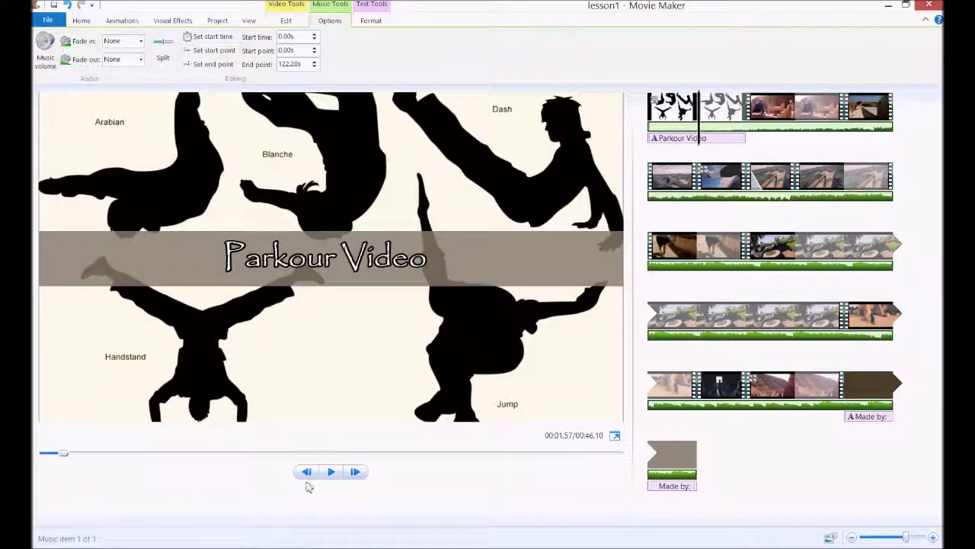
pyautogui.click(332, 472)
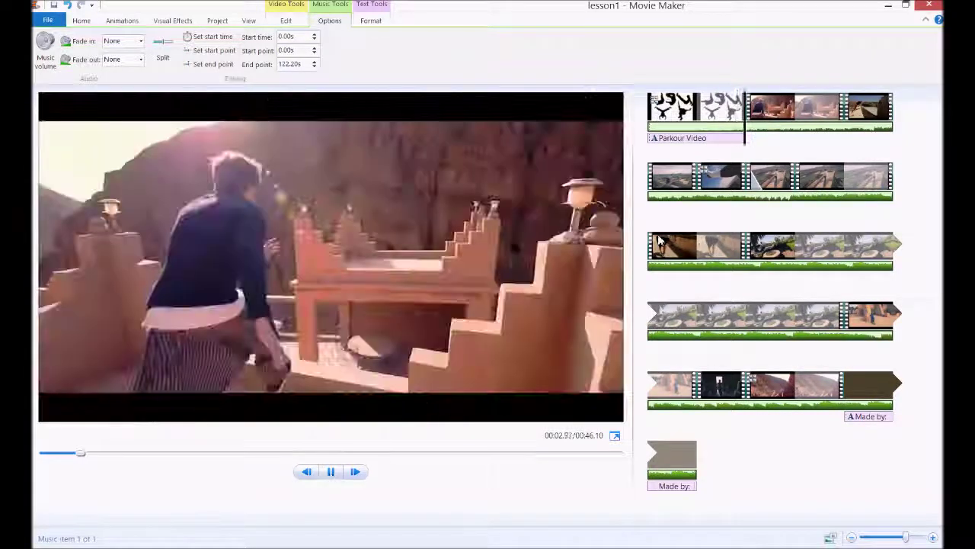
pyautogui.click(671, 143)
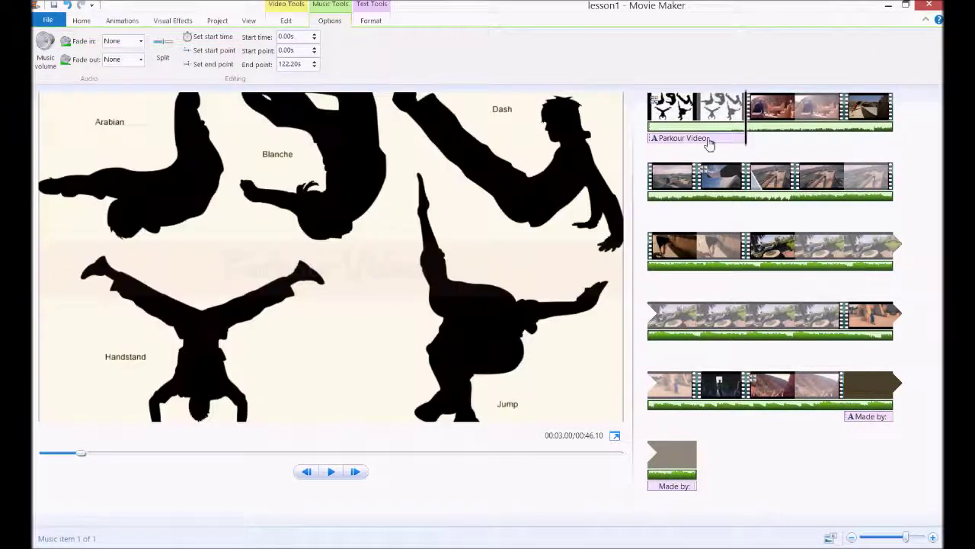
pyautogui.click(330, 472)
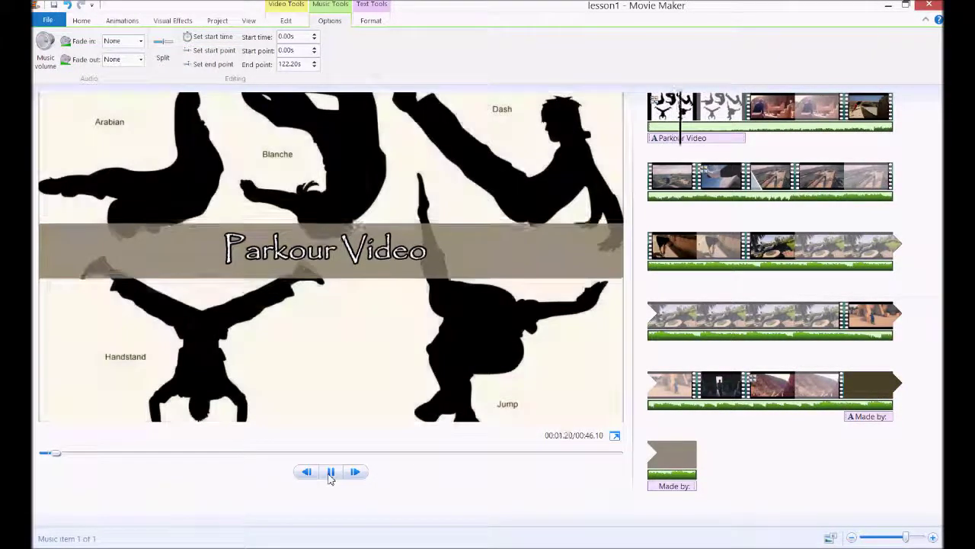
pyautogui.click(331, 472)
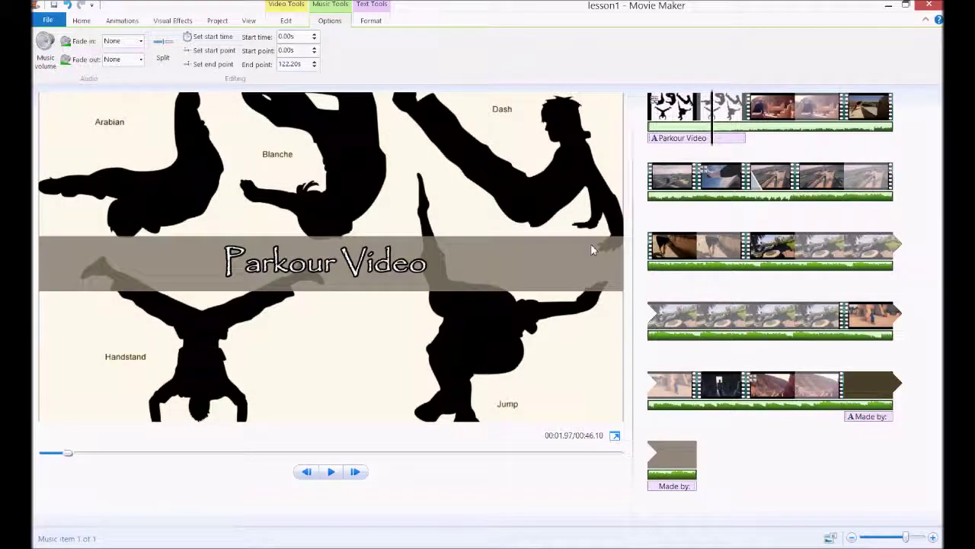
pyautogui.click(712, 136)
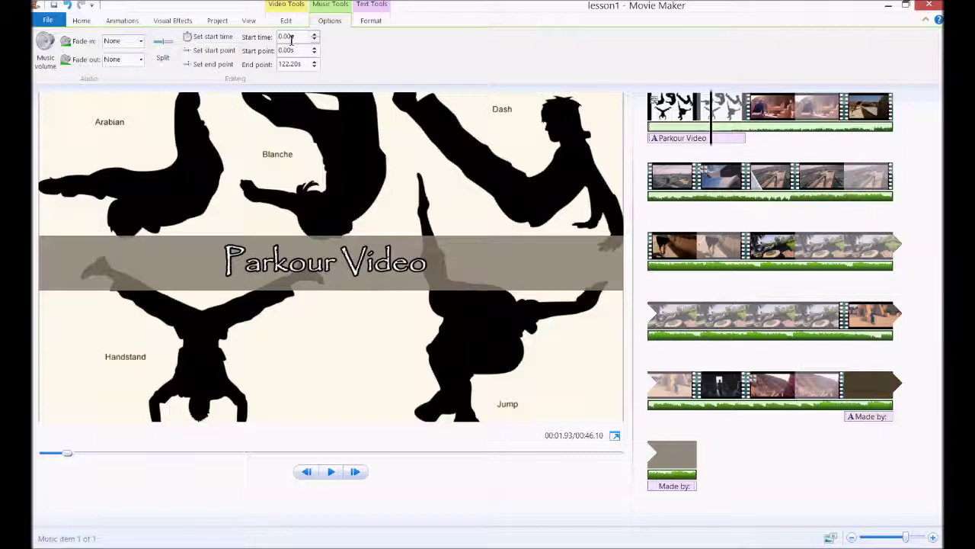
pyautogui.click(224, 52)
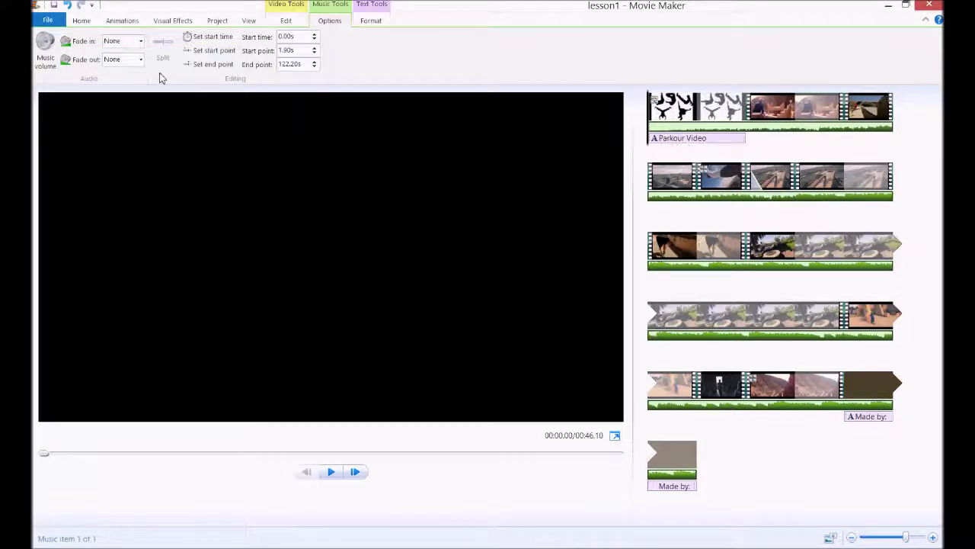
# Set the music's fade in to Fast and preview the movie from the beginning into the third storyboard row.
pyautogui.click(141, 42)
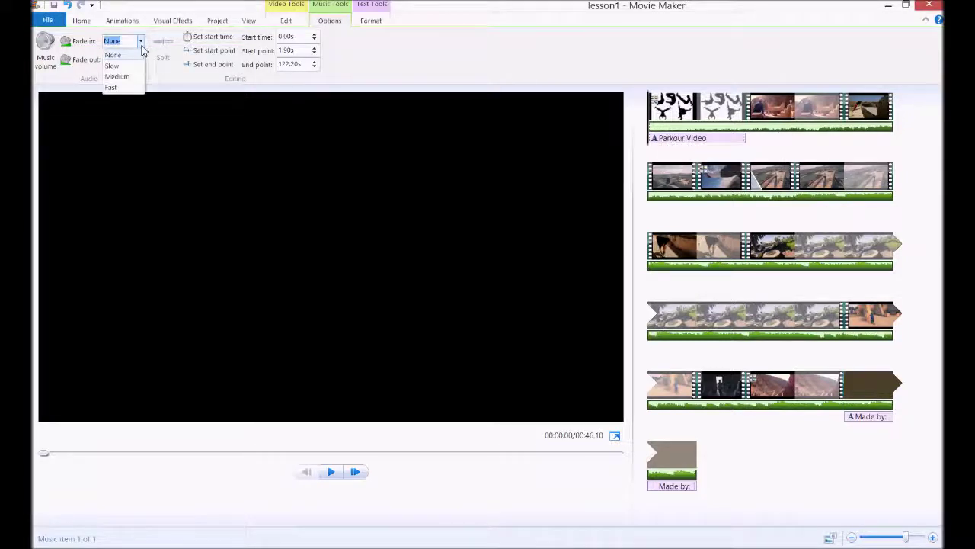
pyautogui.click(114, 87)
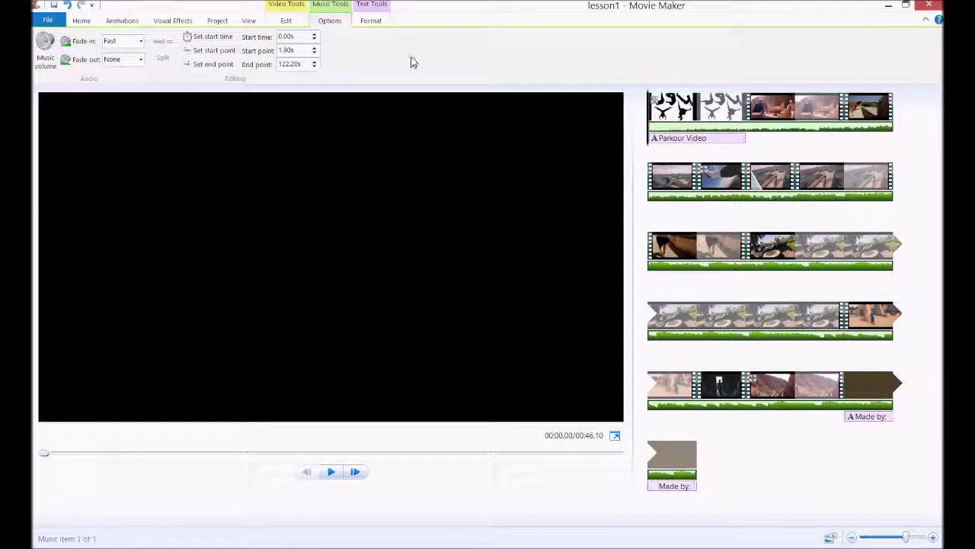
pyautogui.click(331, 472)
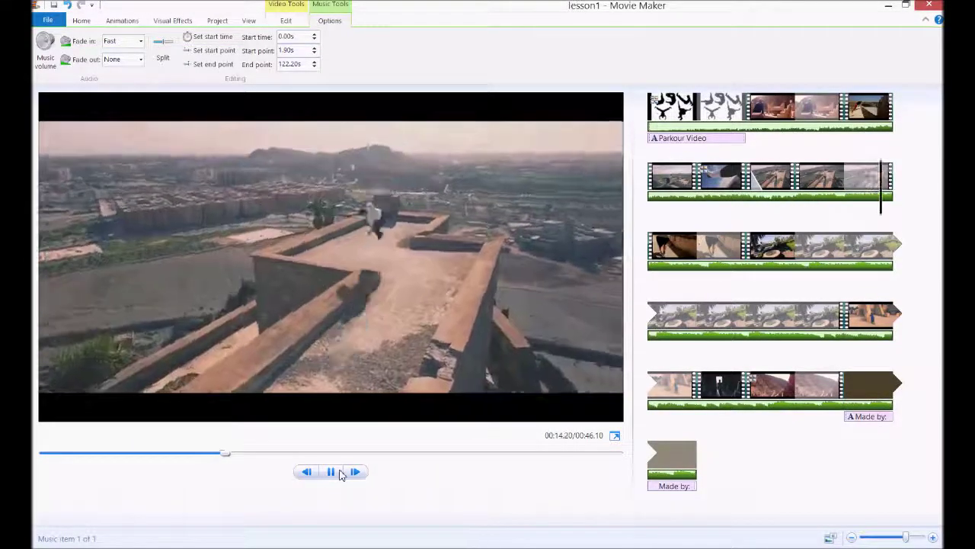
pyautogui.click(340, 474)
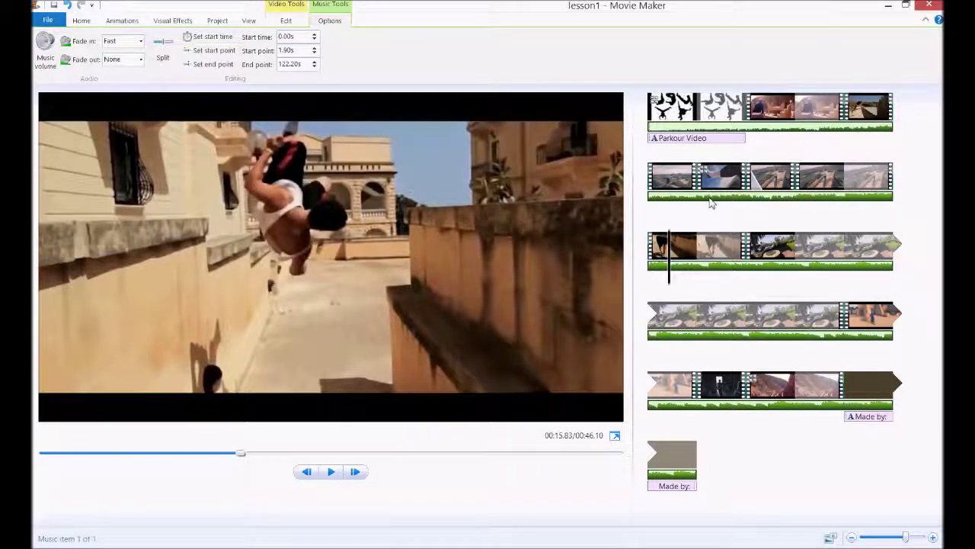
# Return to the movie's beginning and examine the music waveform under the second clip, around 5.20 seconds.
pyautogui.moveTo(711, 204); pyautogui.dragTo(648, 136)
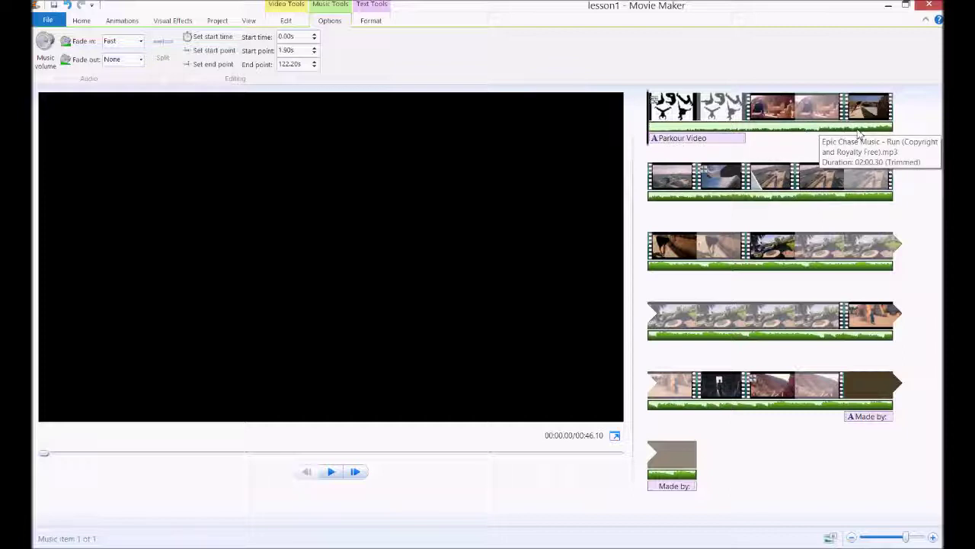
pyautogui.click(808, 136)
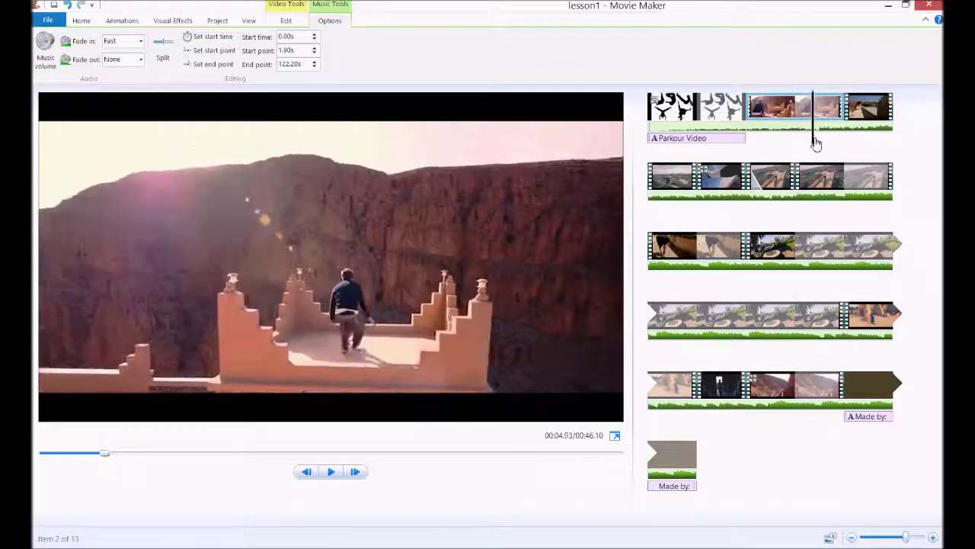
pyautogui.click(834, 131)
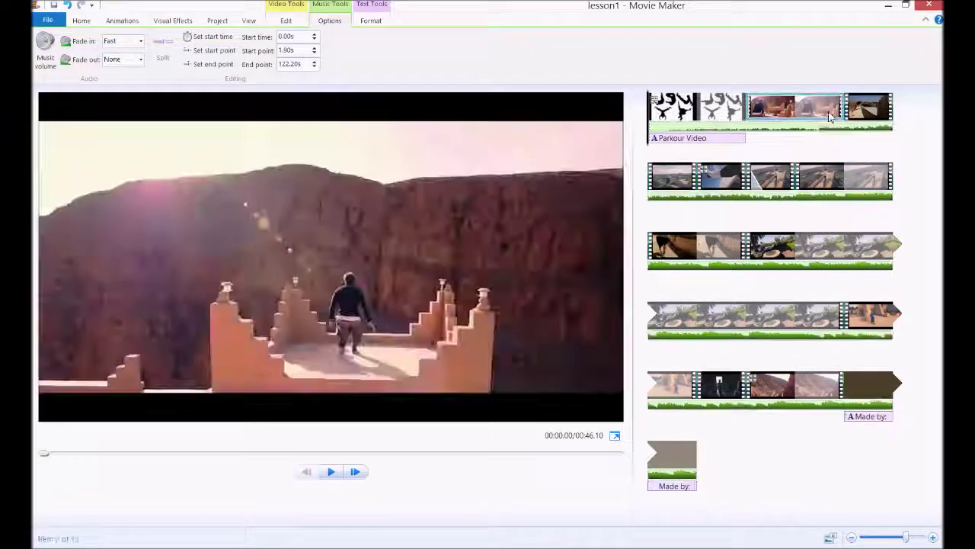
pyautogui.click(806, 137)
pyautogui.click(817, 142)
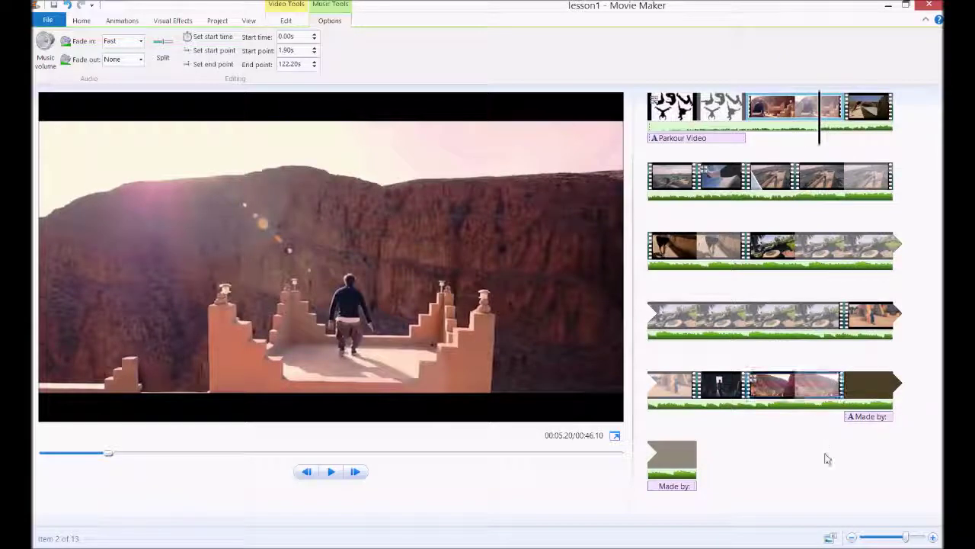
# Set the music's fade out to Slow and preview the closing credits from 44.13 seconds.
pyautogui.click(694, 451)
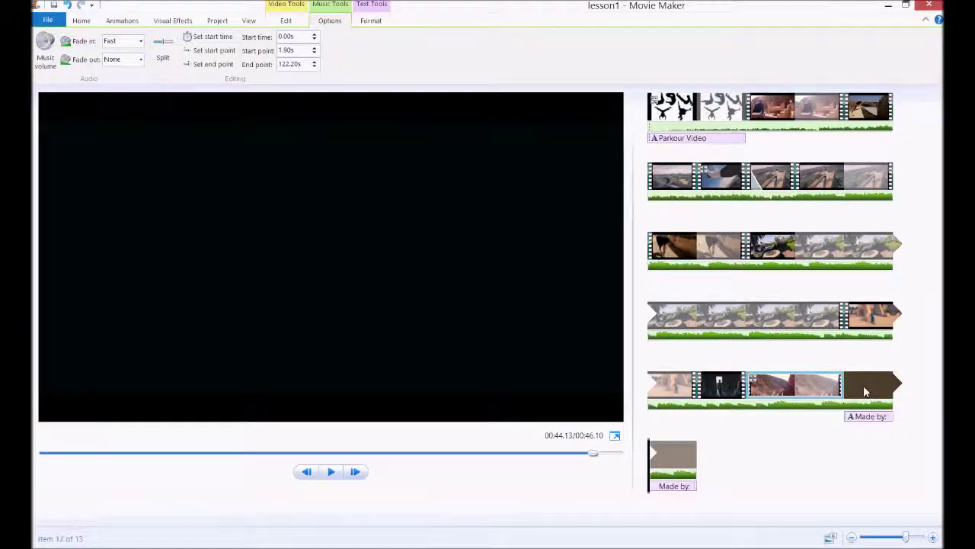
pyautogui.click(865, 392)
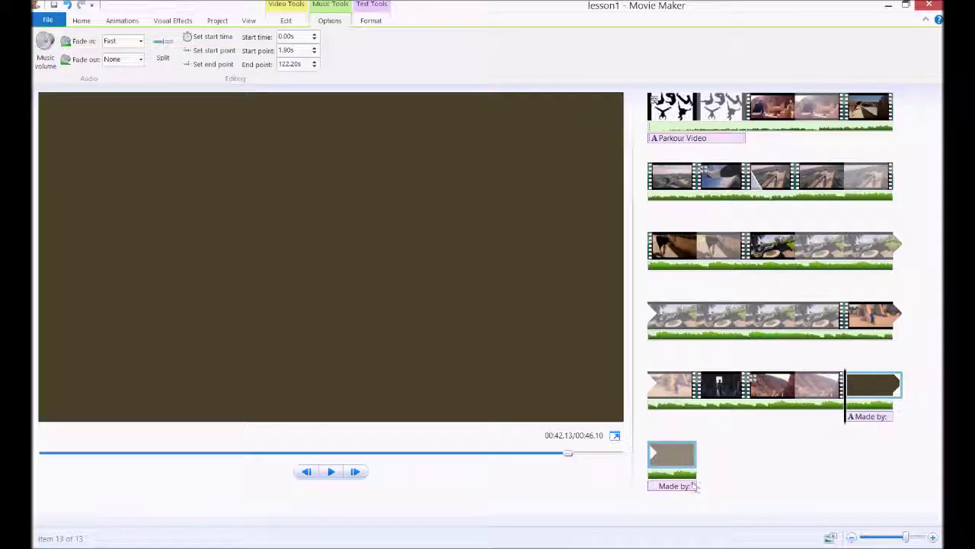
pyautogui.click(695, 485)
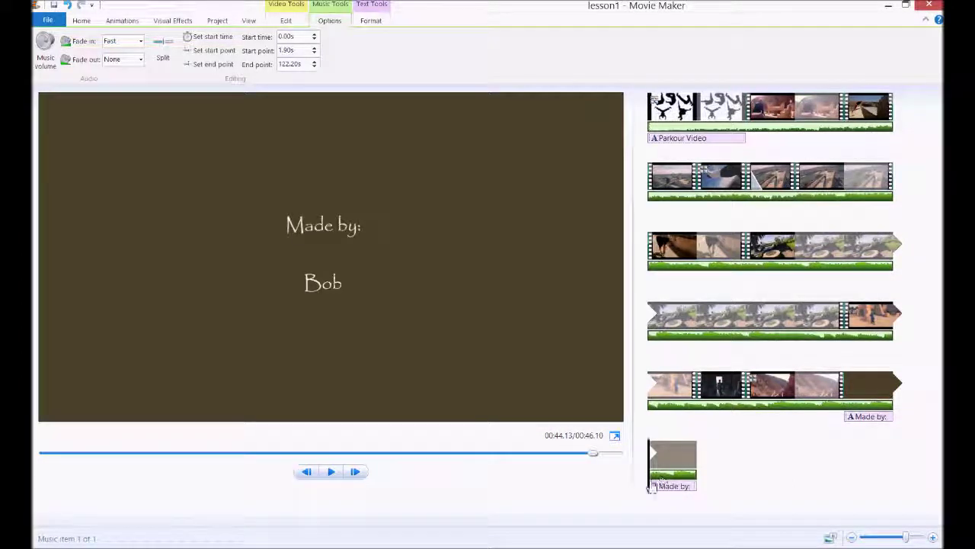
pyautogui.click(142, 60)
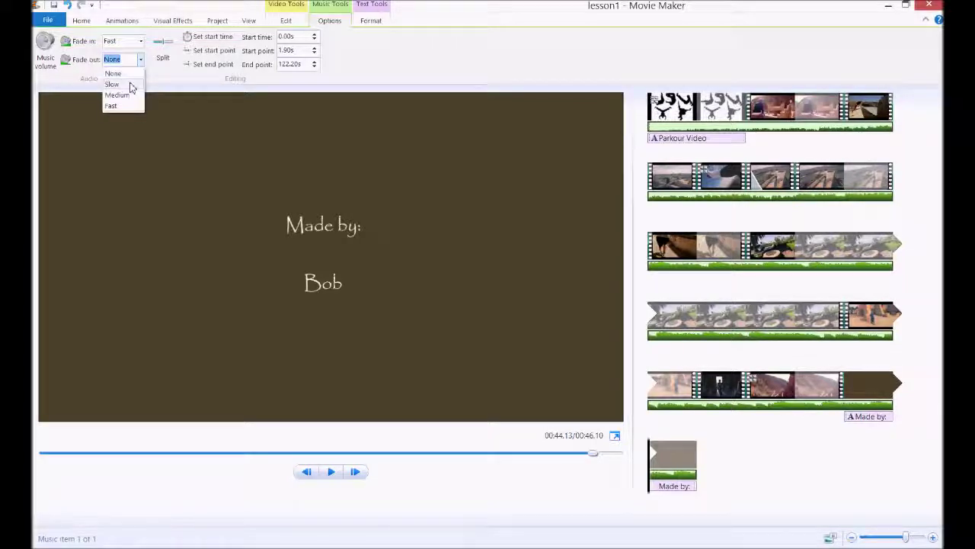
pyautogui.click(126, 82)
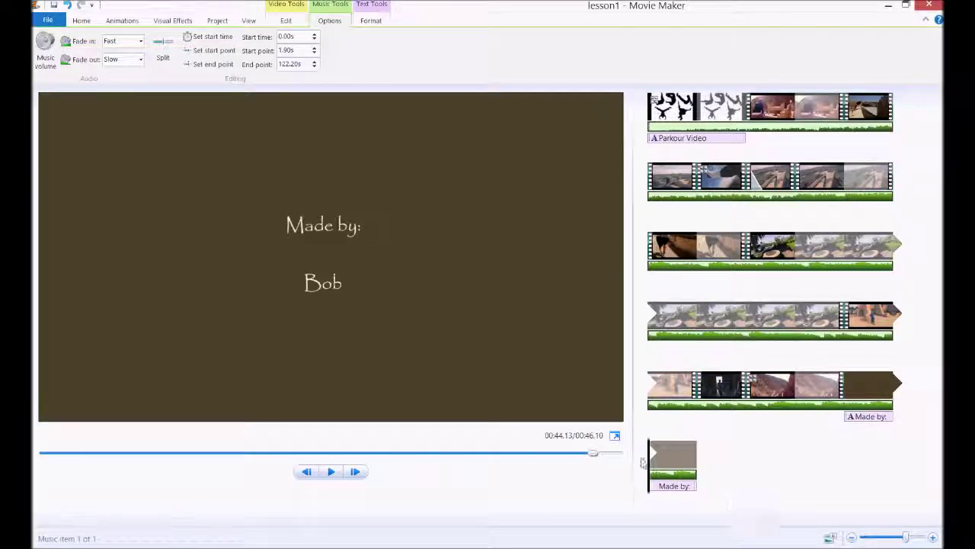
pyautogui.click(330, 472)
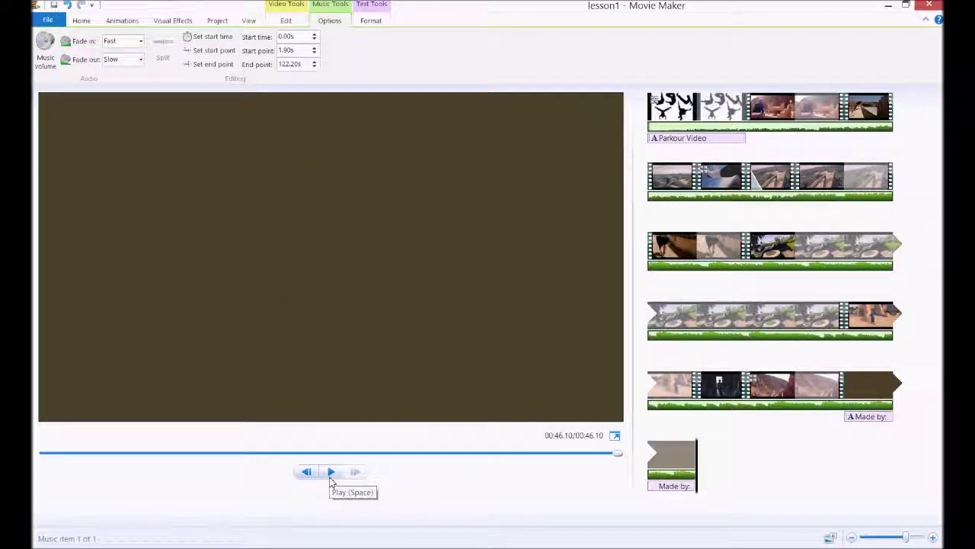
# Return to the start of the movie, select the music track and try lowering its volume.
pyautogui.press('Home')
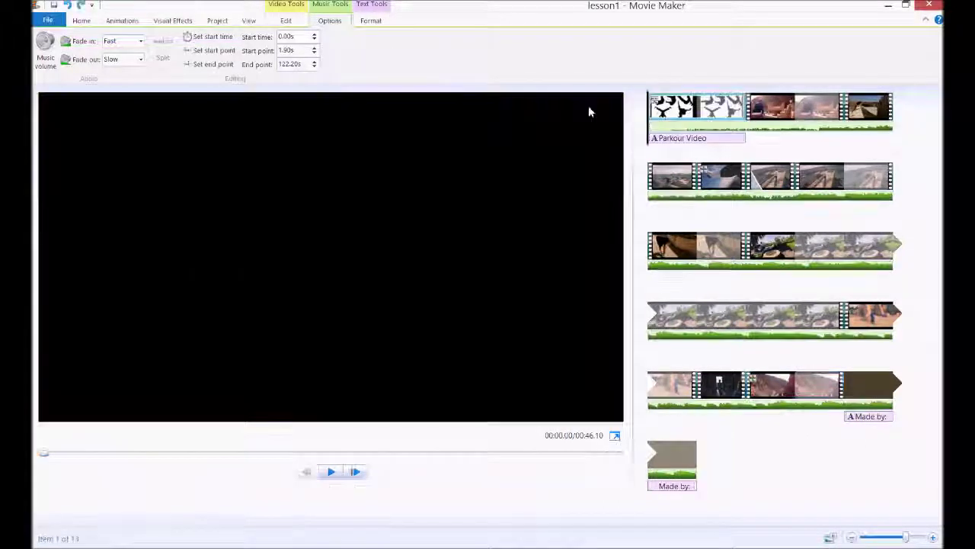
pyautogui.click(659, 130)
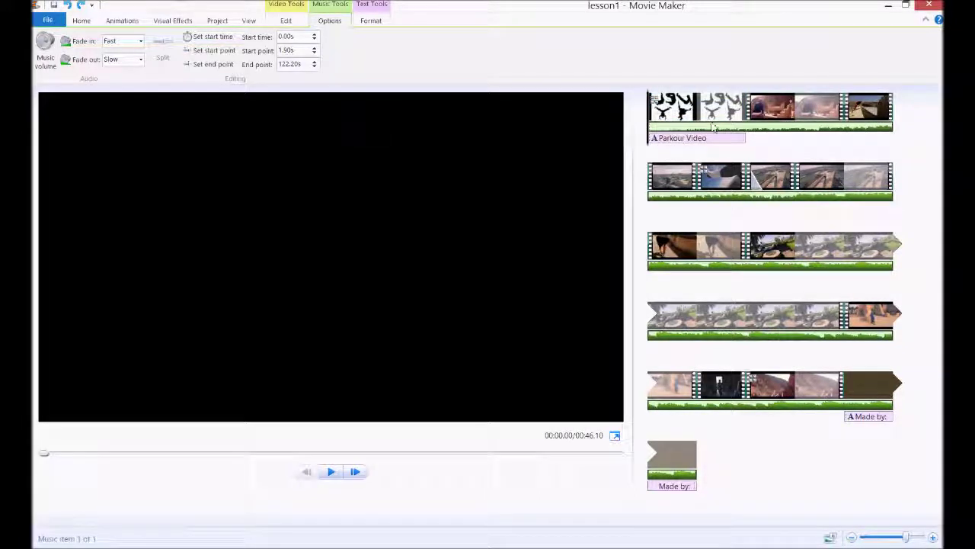
pyautogui.click(44, 55)
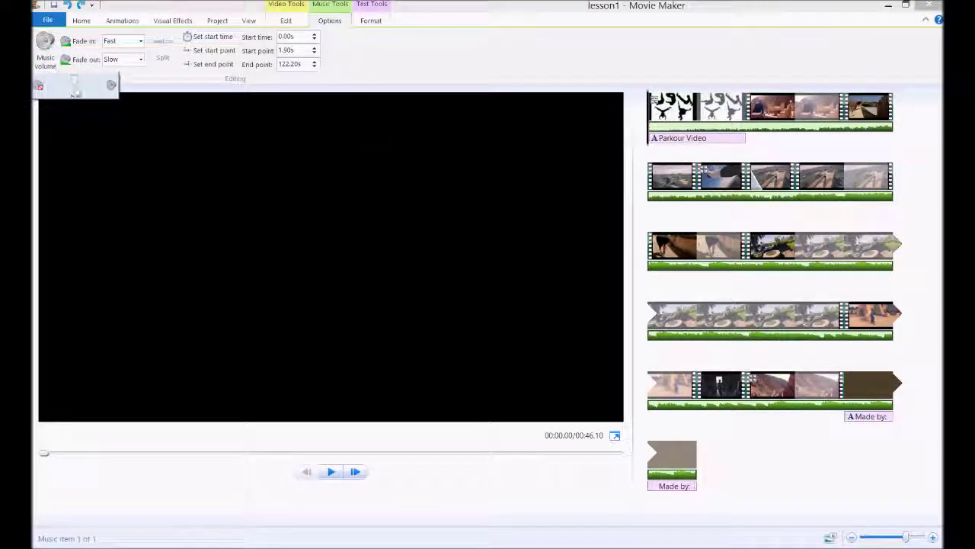
pyautogui.moveTo(75, 85); pyautogui.dragTo(51, 82)
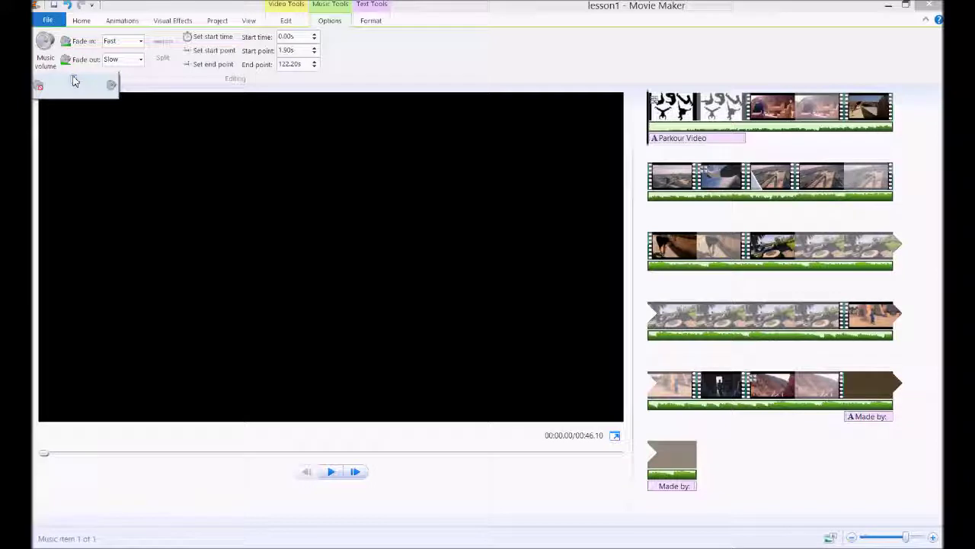
pyautogui.click(483, 46)
# Select the second clip, showing the man on the rooftop, and reduce its video volume to well below the midpoint.
pyautogui.click(701, 110)
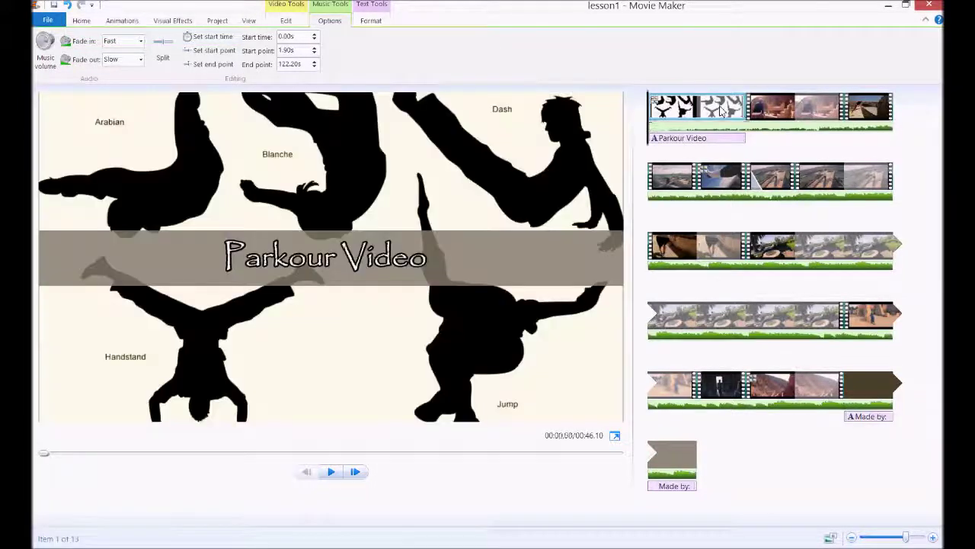
pyautogui.click(750, 111)
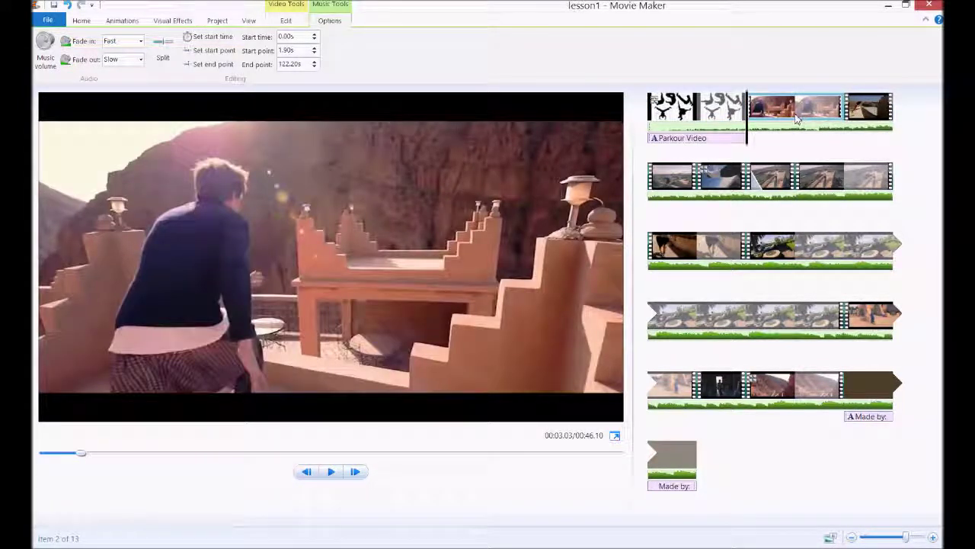
pyautogui.click(796, 113)
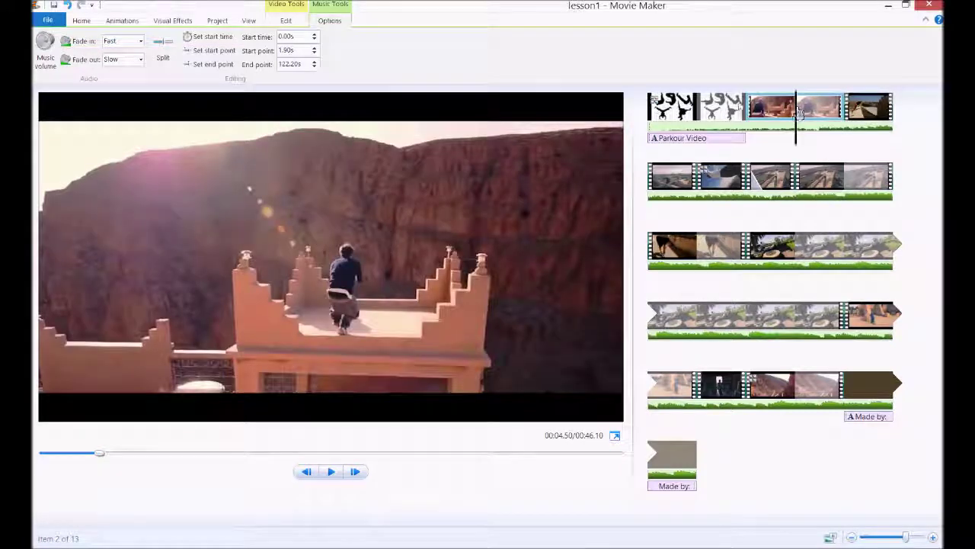
pyautogui.click(288, 22)
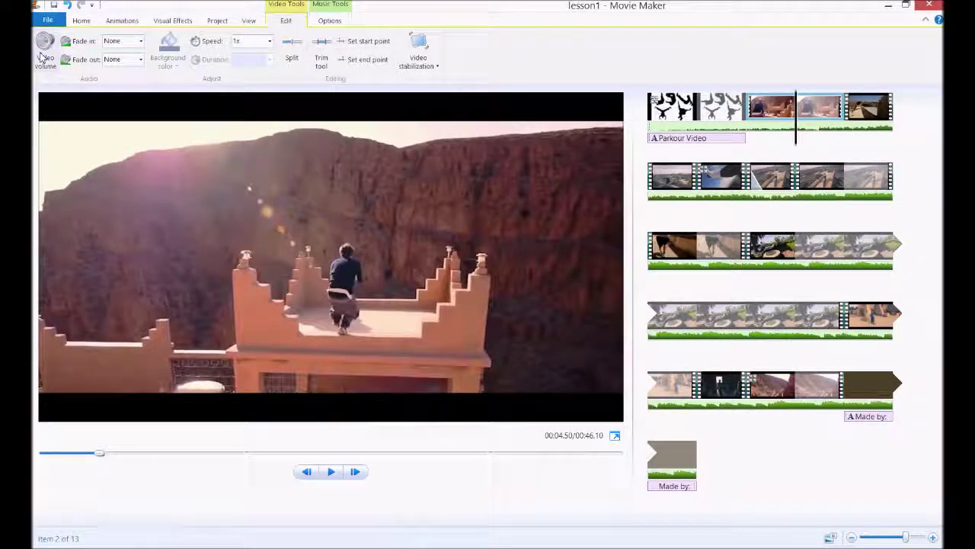
pyautogui.click(784, 109)
pyautogui.click(863, 112)
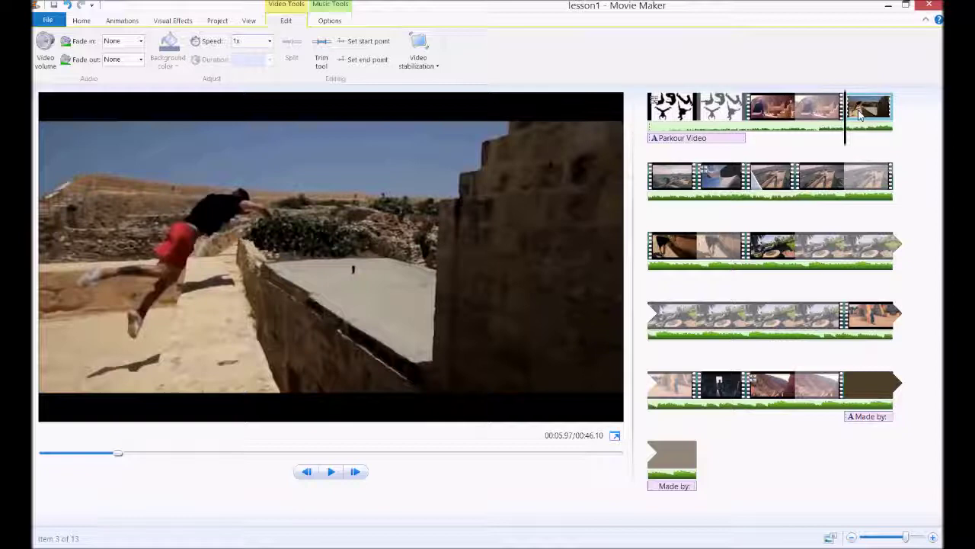
pyautogui.click(770, 110)
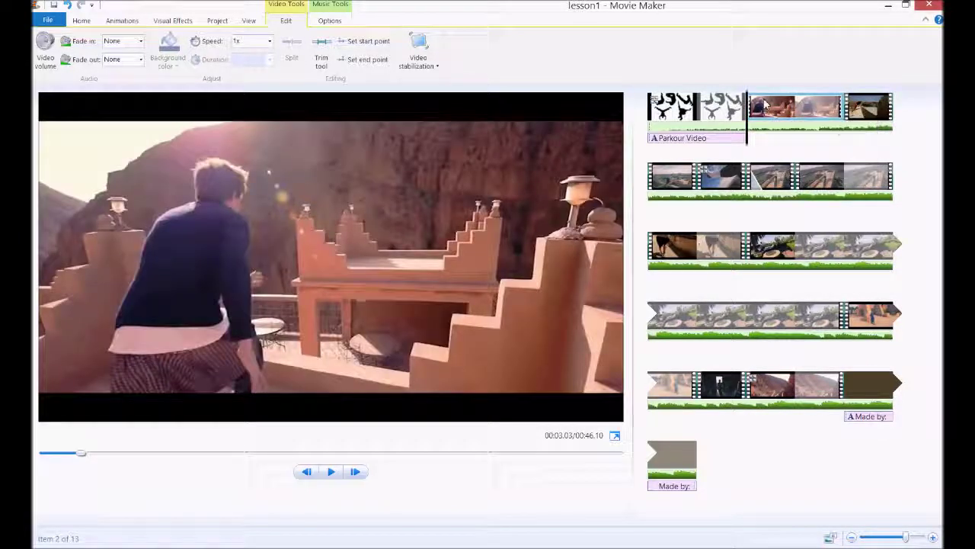
pyautogui.click(45, 47)
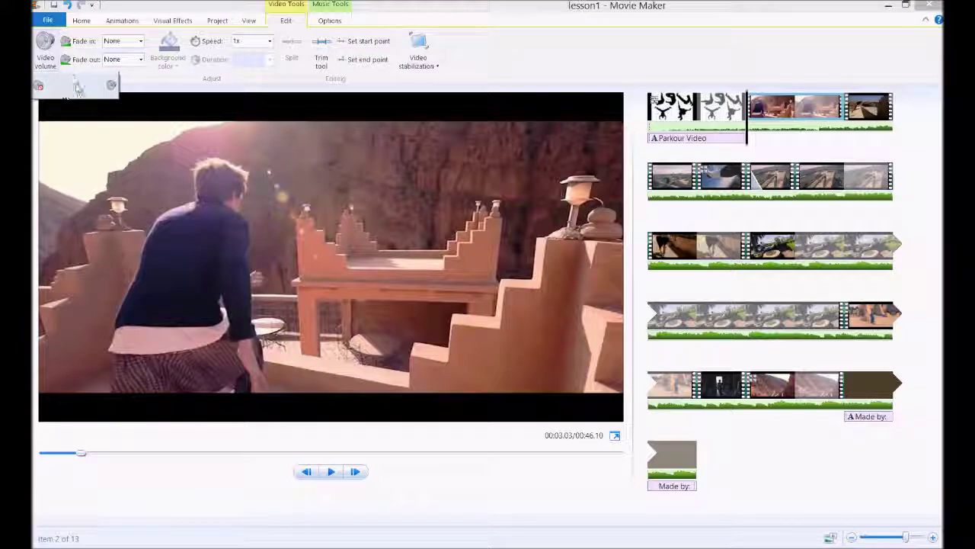
pyautogui.moveTo(67, 89); pyautogui.dragTo(40, 89)
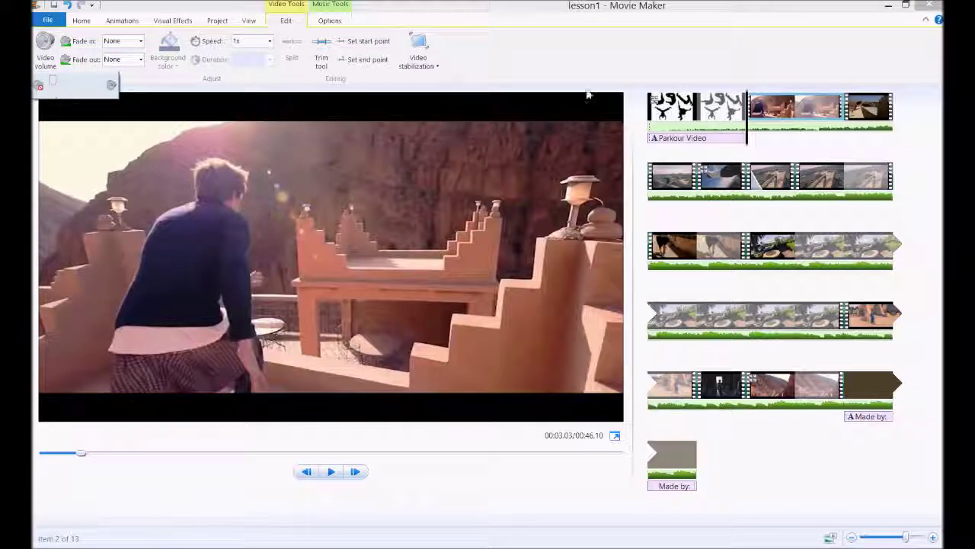
pyautogui.click(808, 137)
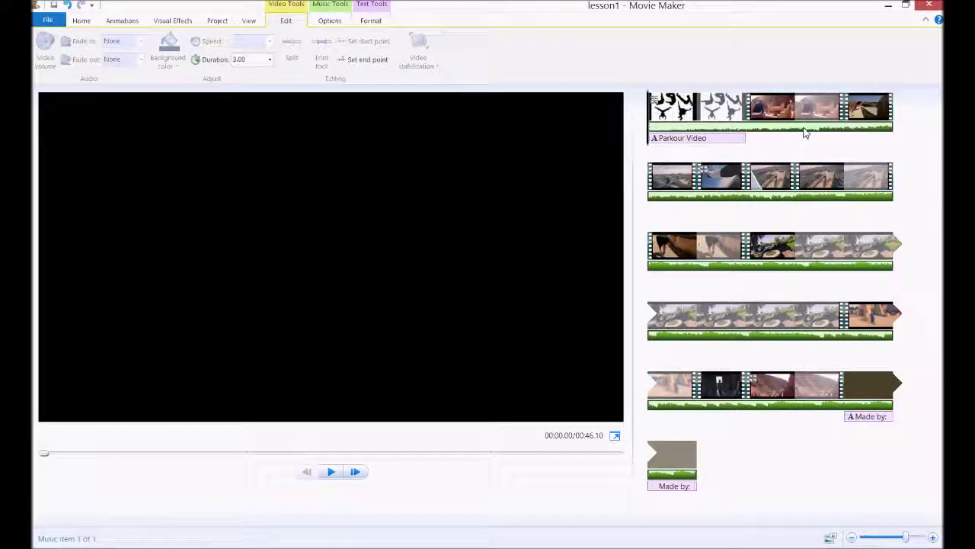
# Reduce the video volume of the third clip, at 5.97 seconds, to well below the midpoint.
pyautogui.click(844, 114)
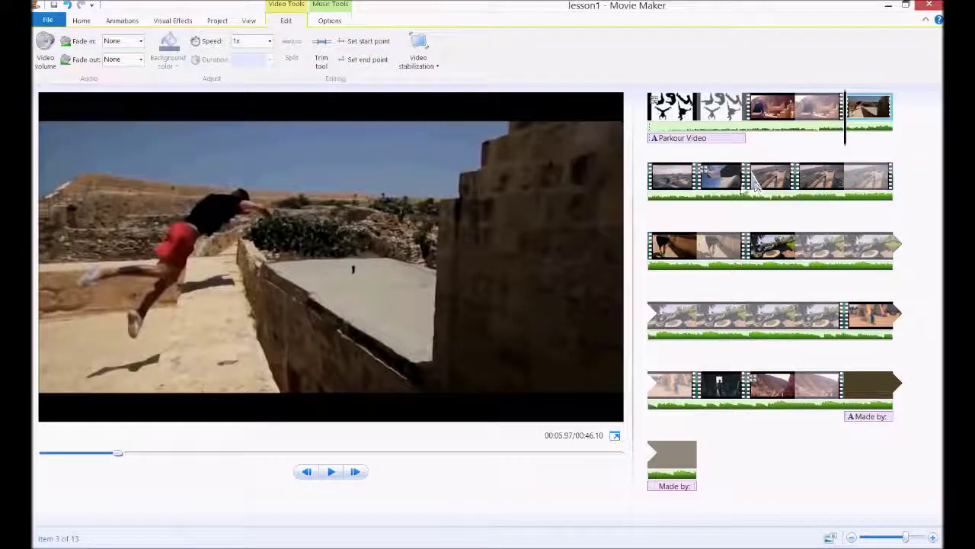
pyautogui.click(45, 54)
pyautogui.moveTo(77, 85); pyautogui.dragTo(50, 85)
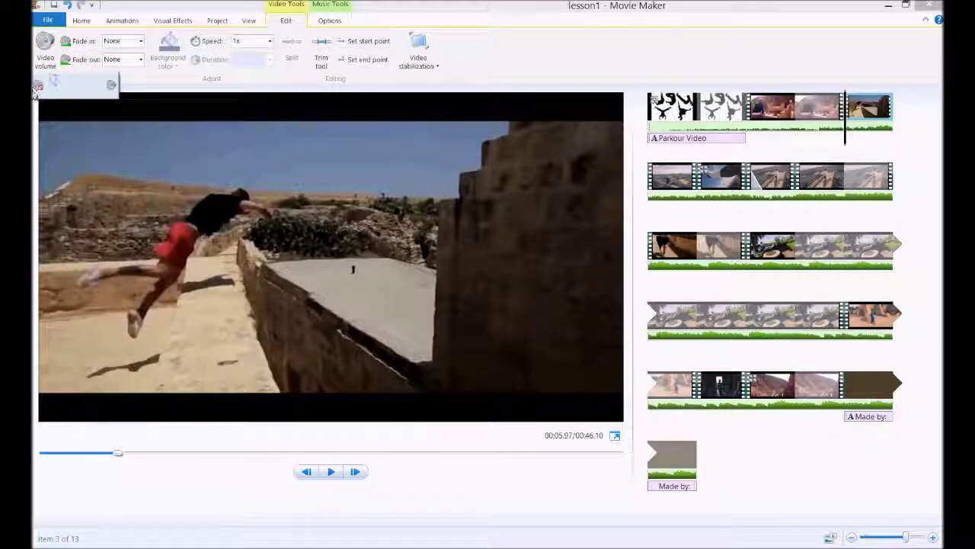
# Check the music track's volume setting and preview the opening title from the start to about 2.33 seconds.
pyautogui.click(762, 134)
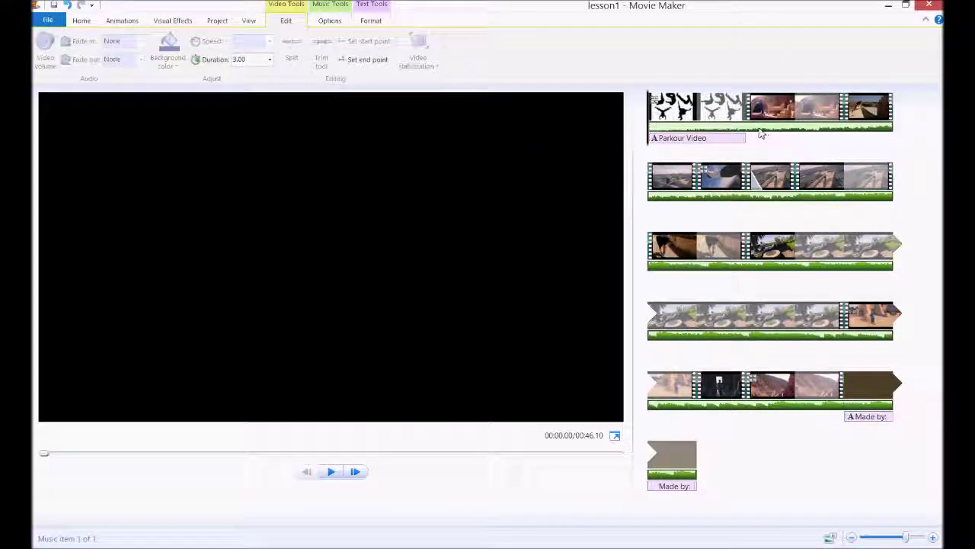
pyautogui.click(336, 22)
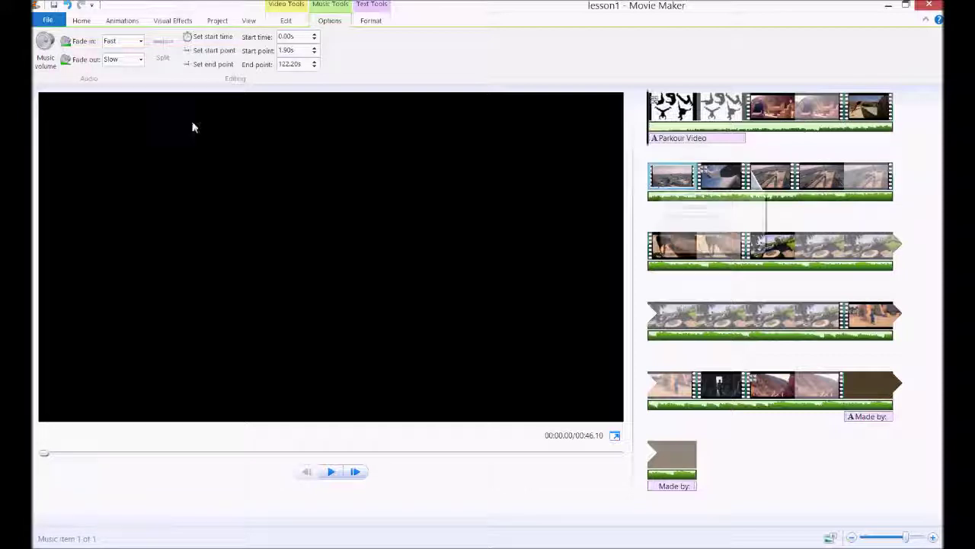
pyautogui.click(45, 58)
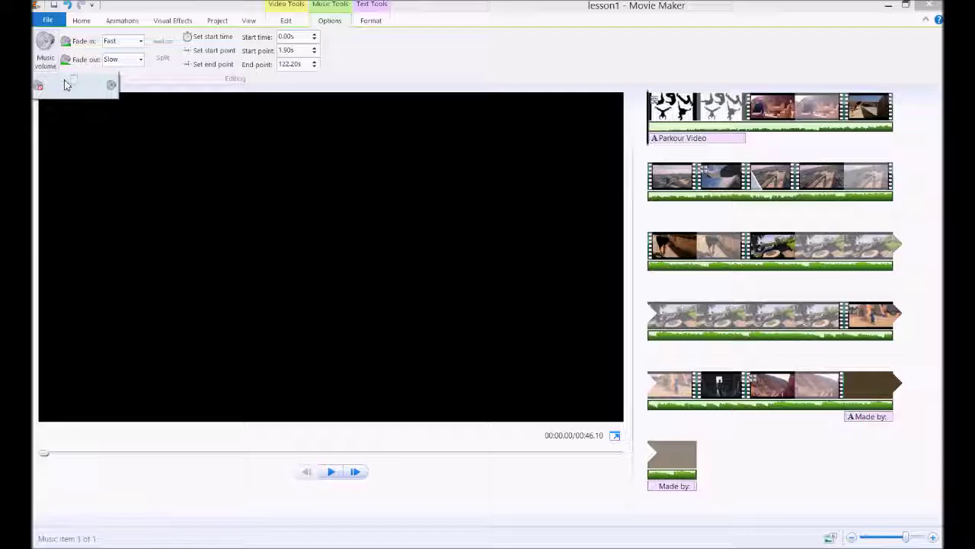
pyautogui.click(286, 21)
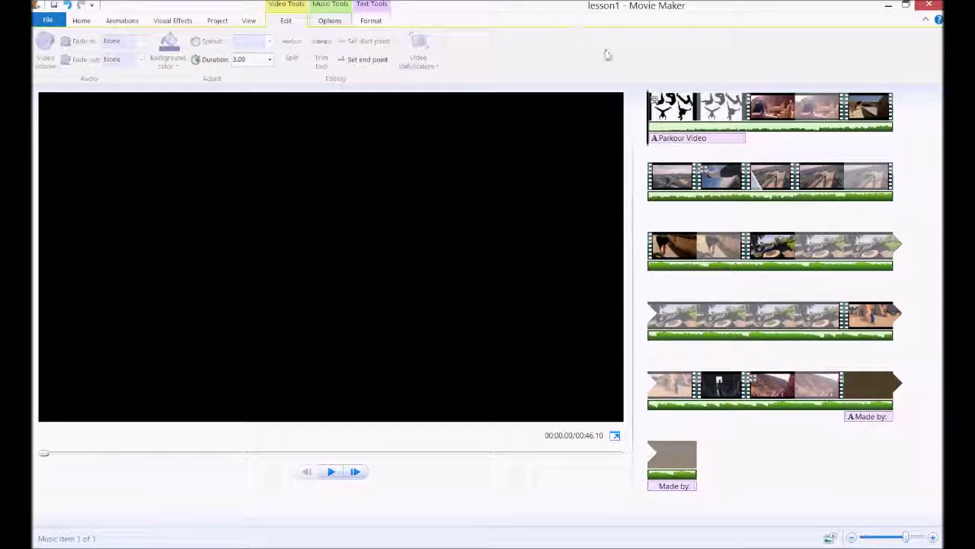
pyautogui.press('space')
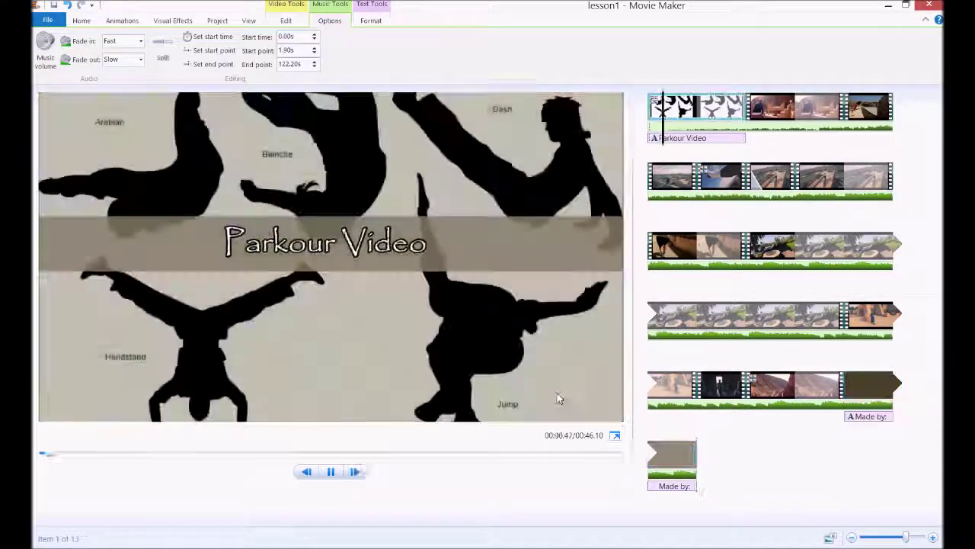
pyautogui.click(329, 478)
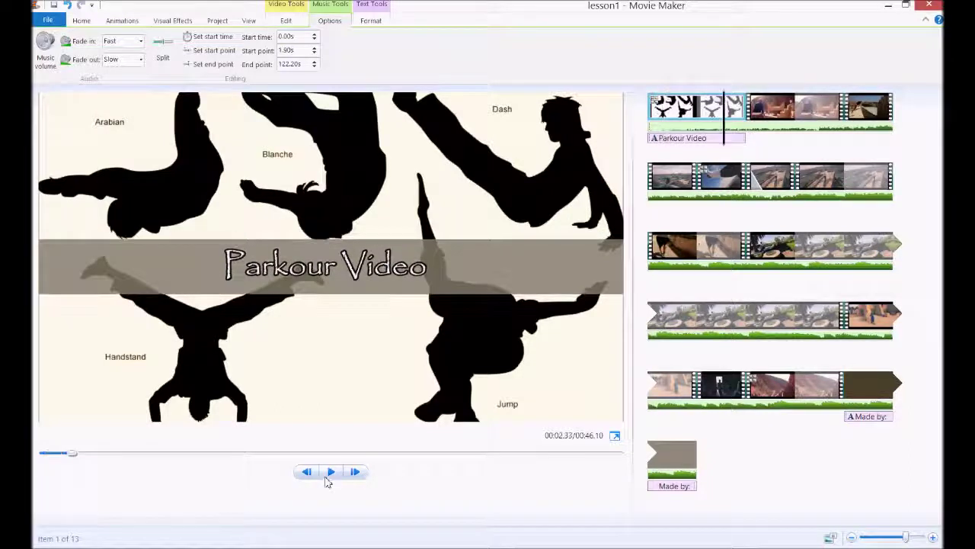
# Split the music track under the second clip at 4.77 seconds.
pyautogui.click(792, 122)
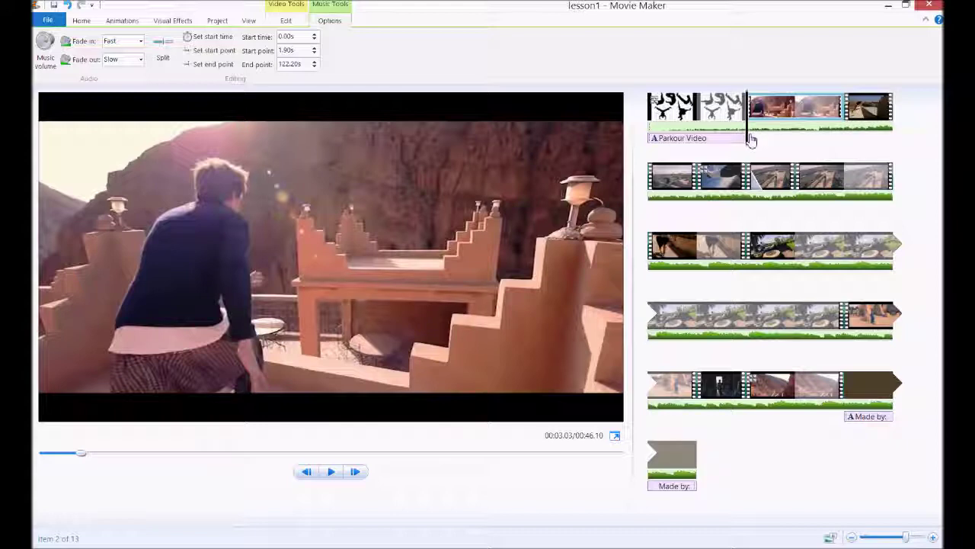
pyautogui.moveTo(751, 141); pyautogui.dragTo(805, 137)
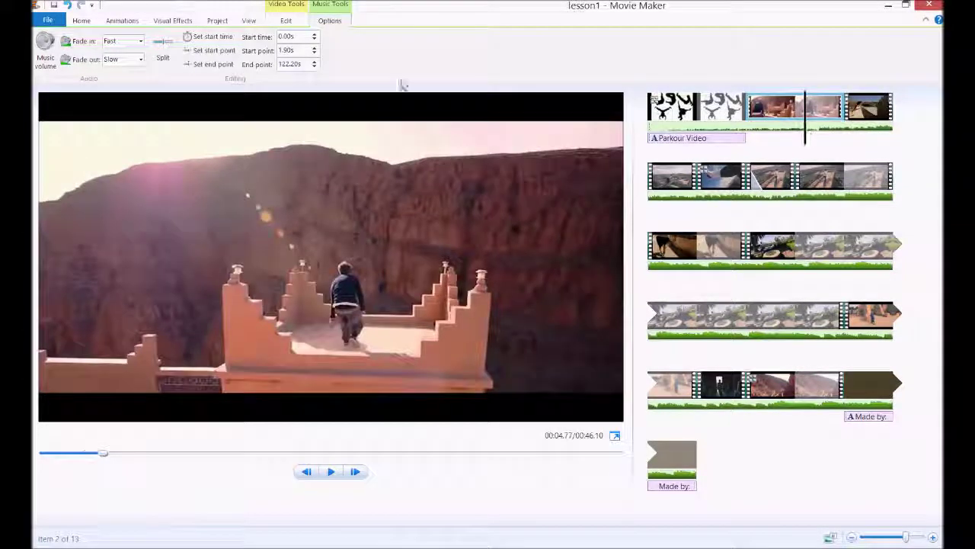
pyautogui.click(164, 58)
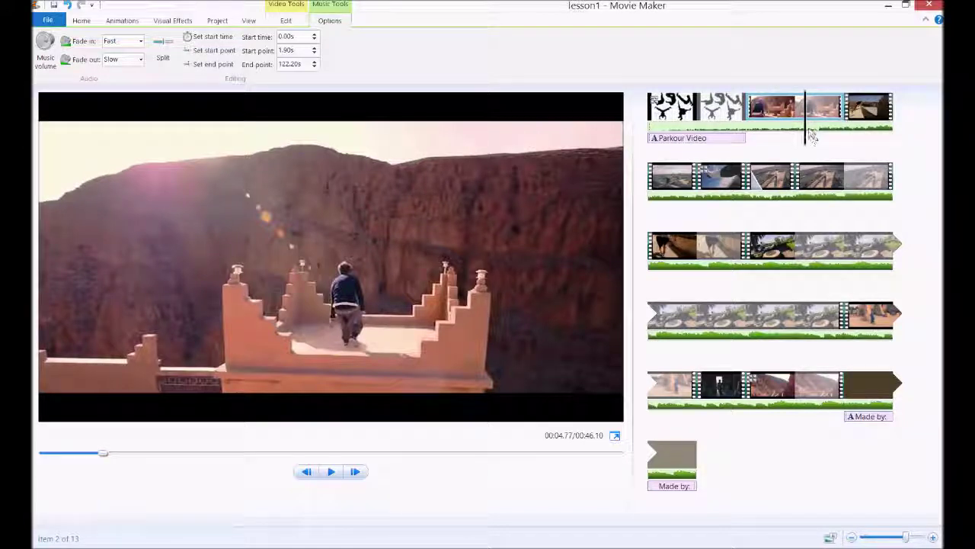
pyautogui.click(163, 58)
# Move the second music part to start at 5.55 seconds and inspect the gap between the two parts.
pyautogui.moveTo(821, 129)
pyautogui.mouseDown()
pyautogui.moveTo(838, 128)
pyautogui.moveTo(829, 133)
pyautogui.mouseUp()
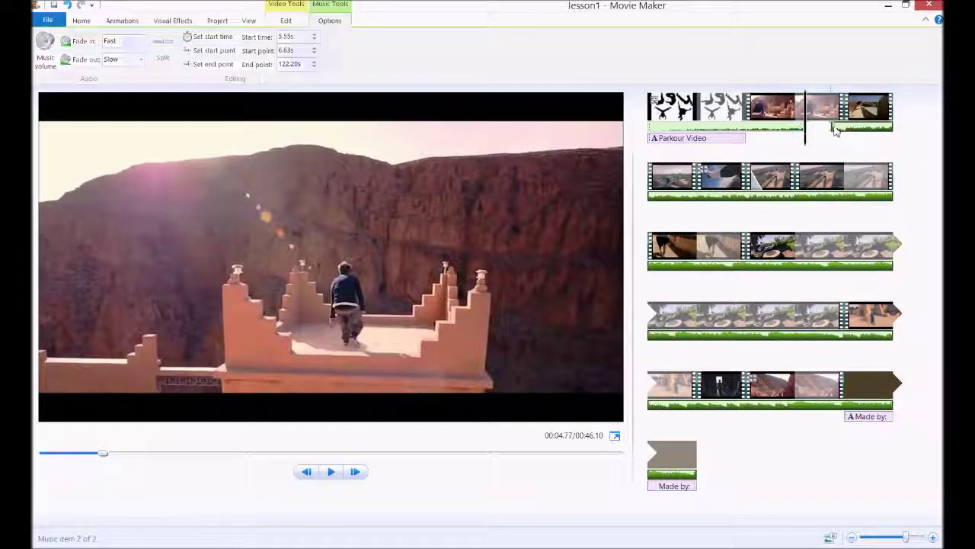
pyautogui.click(800, 150)
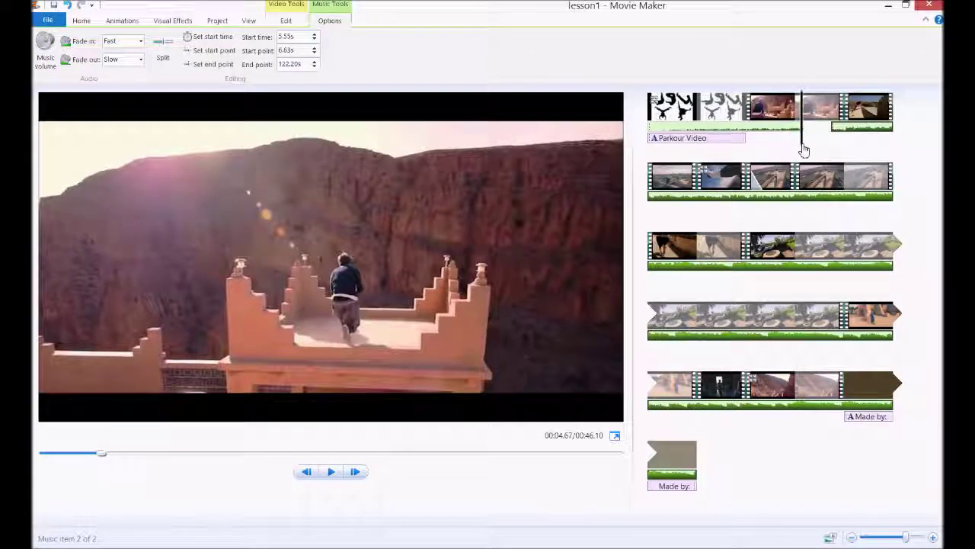
pyautogui.click(828, 147)
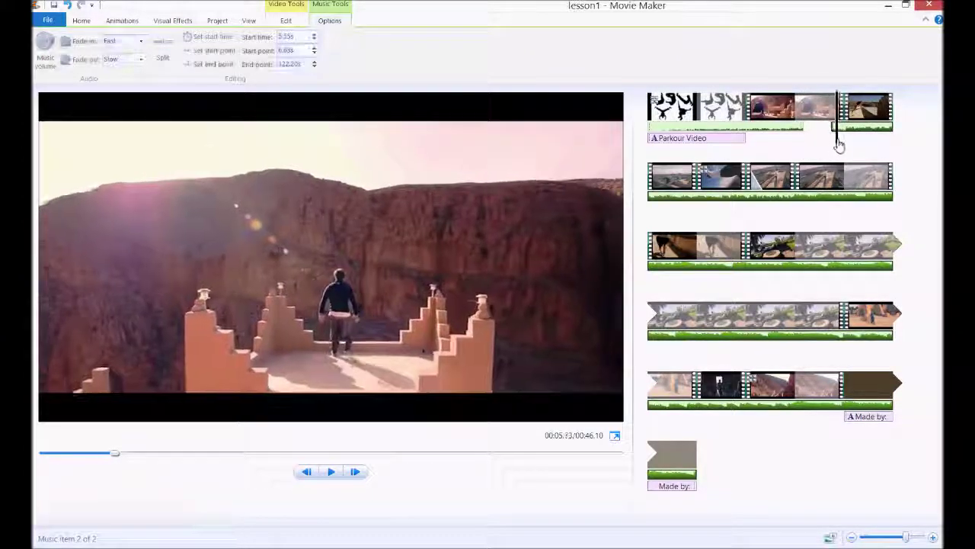
# Undo the move and the split of the music track, returning to the beginning of the movie.
pyautogui.click(823, 126)
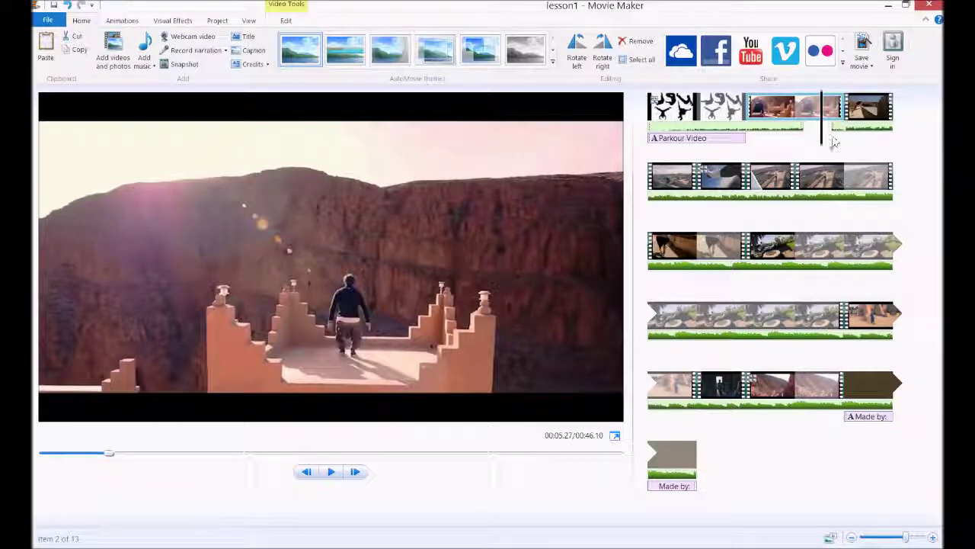
pyautogui.click(823, 128)
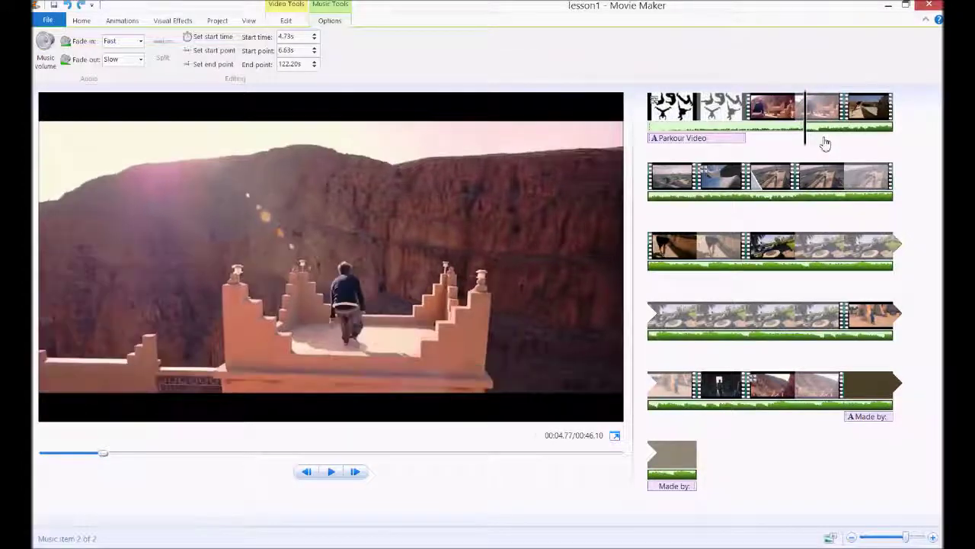
pyautogui.press('Home')
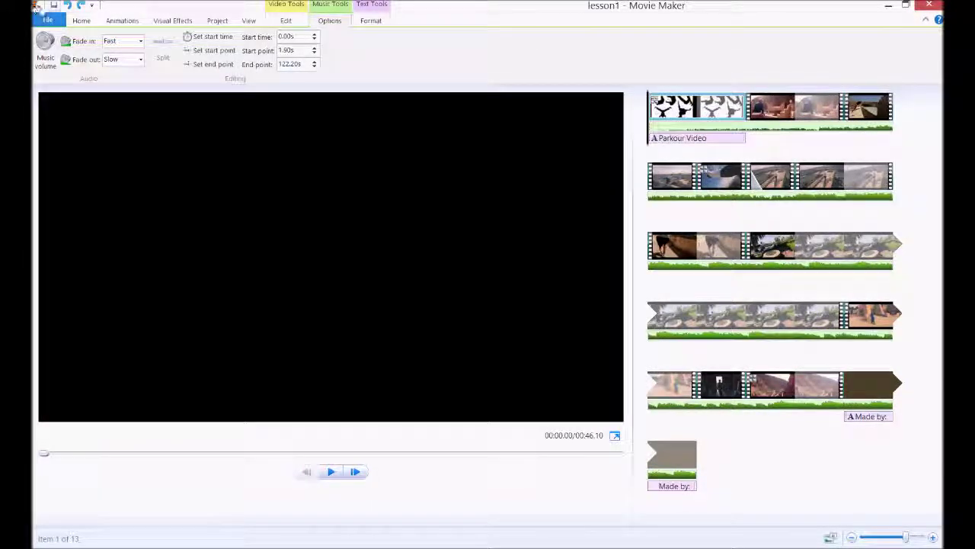
pyautogui.click(47, 20)
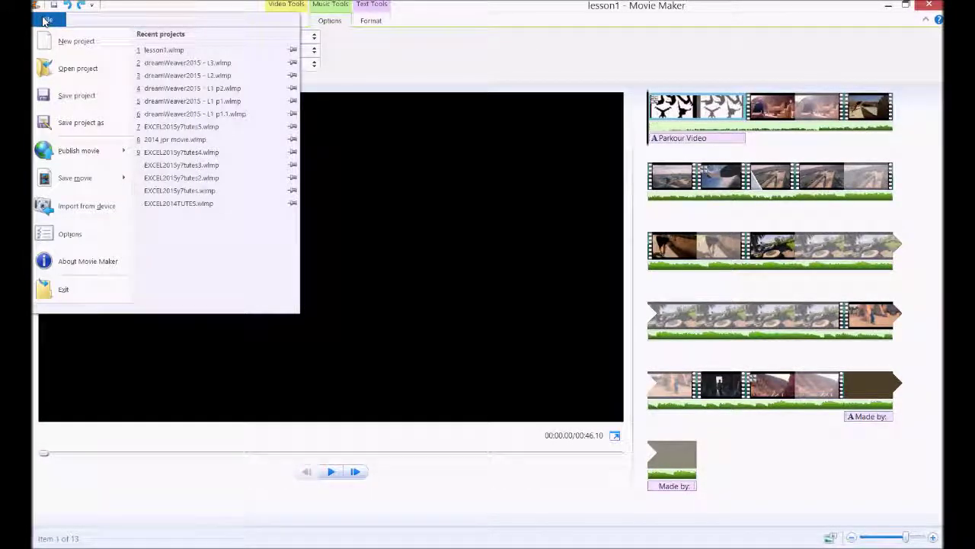
pyautogui.click(46, 20)
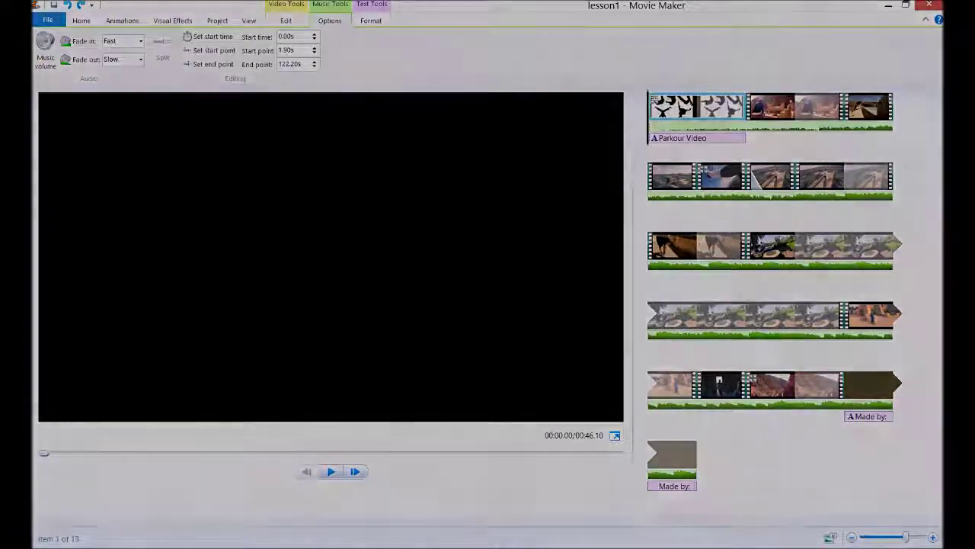